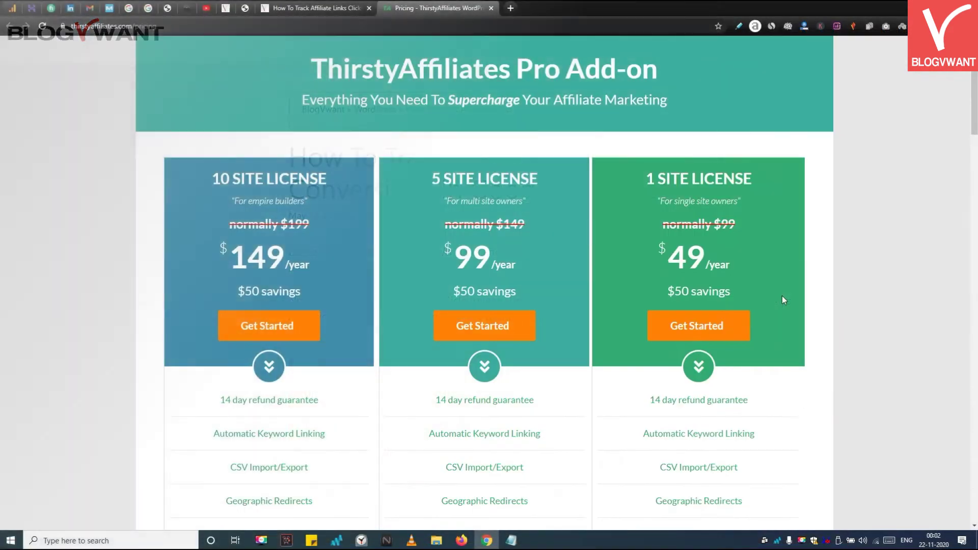
# Step: Scroll down through the ThirstyAffiliates Pro license prices and feature comparison, then back up
pyautogui.scroll(-3, 781, 295)
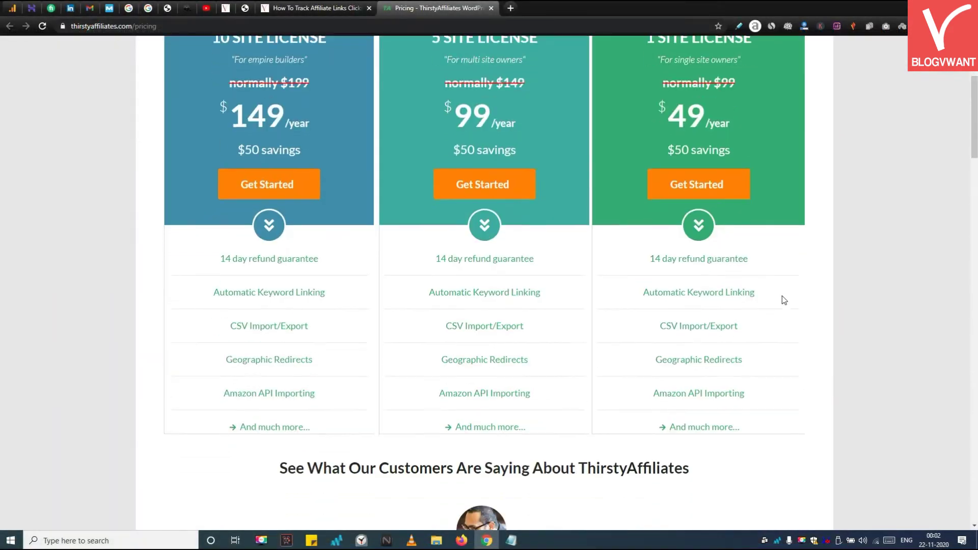
pyautogui.scroll(-6, 783, 300)
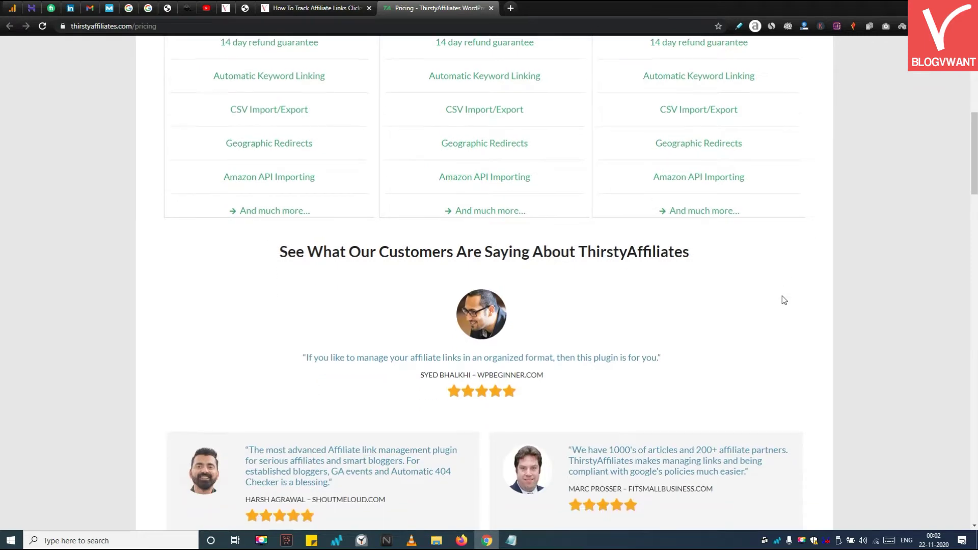
pyautogui.scroll(-6, 784, 300)
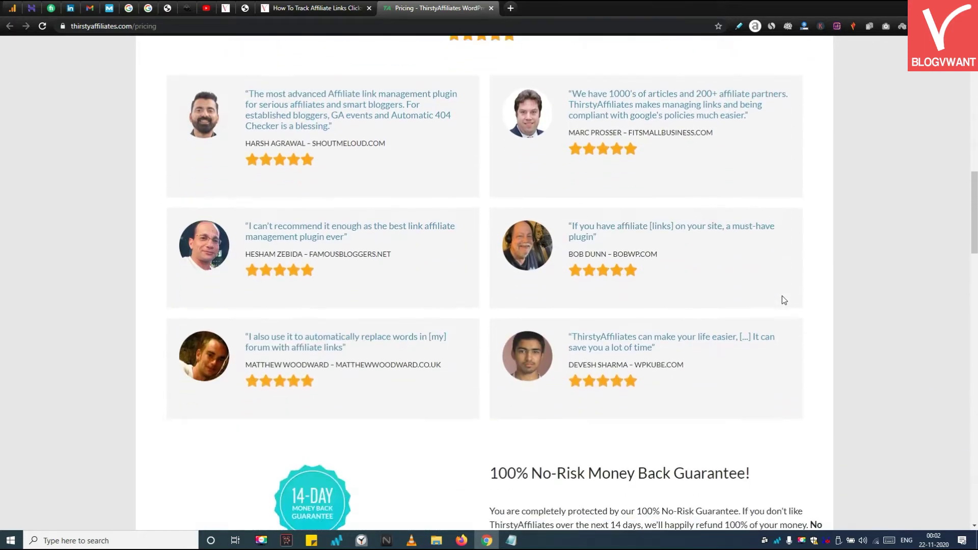
pyautogui.scroll(-6, 784, 300)
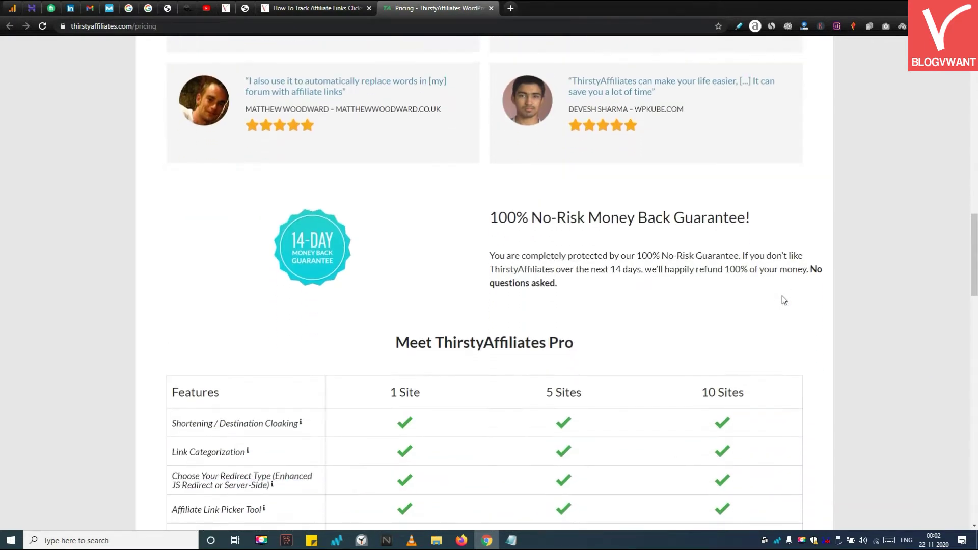
pyautogui.scroll(-3, 784, 300)
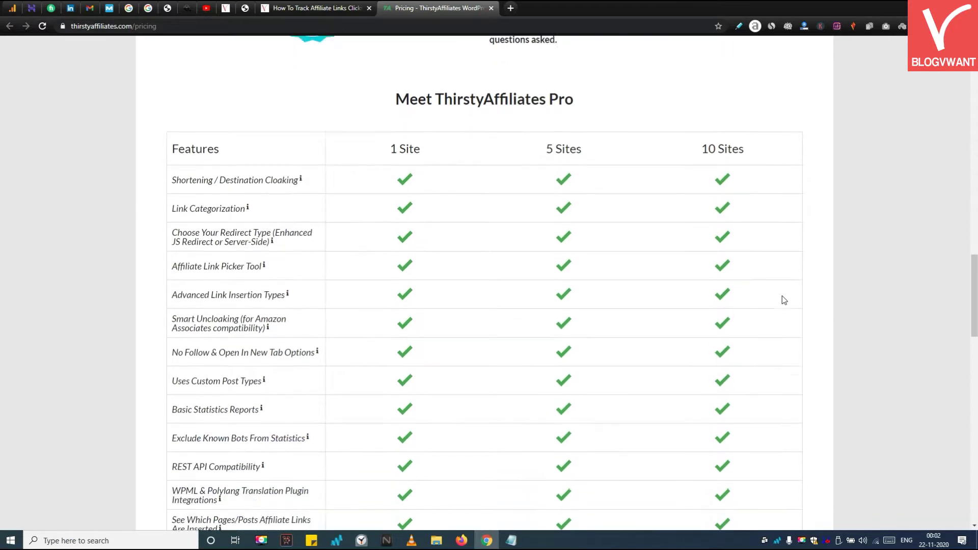
pyautogui.scroll(-4, 784, 300)
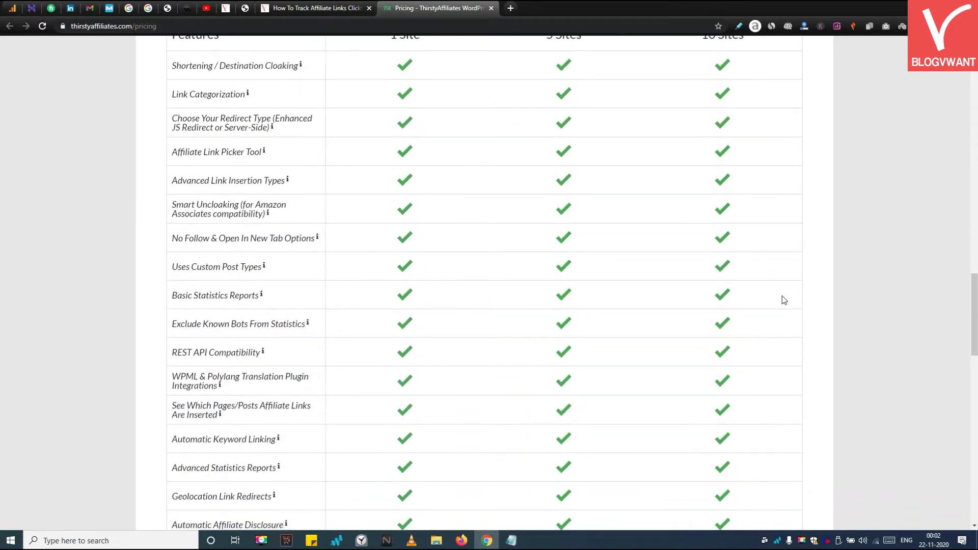
pyautogui.scroll(-2, 784, 300)
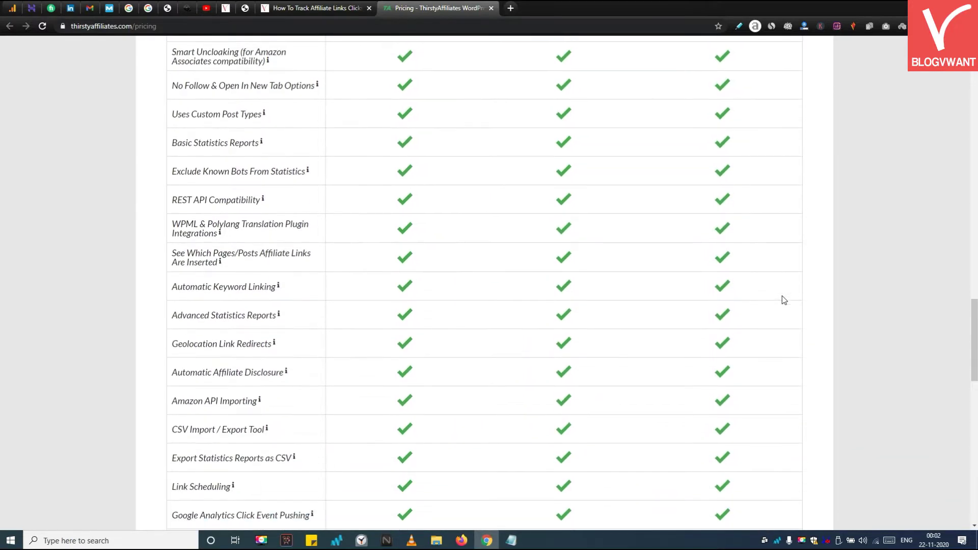
pyautogui.scroll(-1, 784, 299)
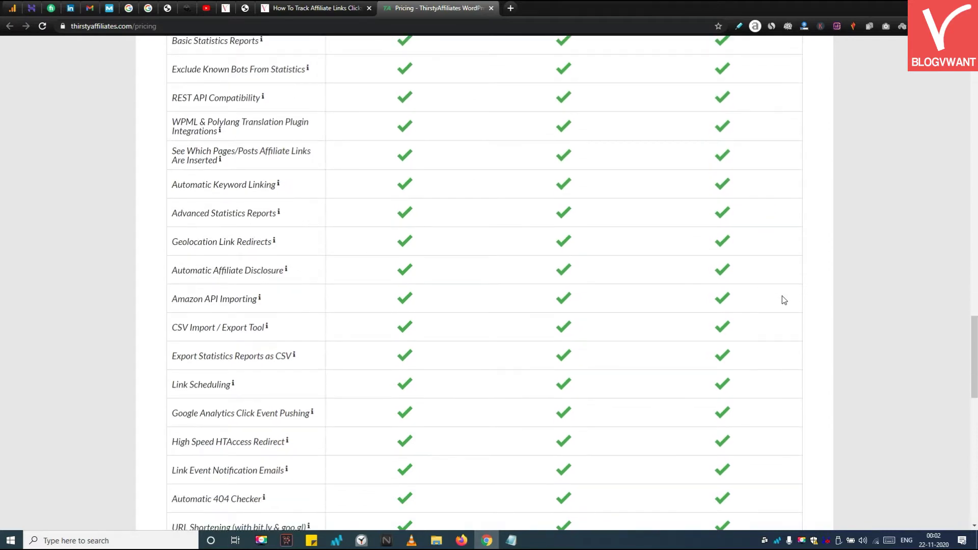
pyautogui.scroll(-2, 784, 300)
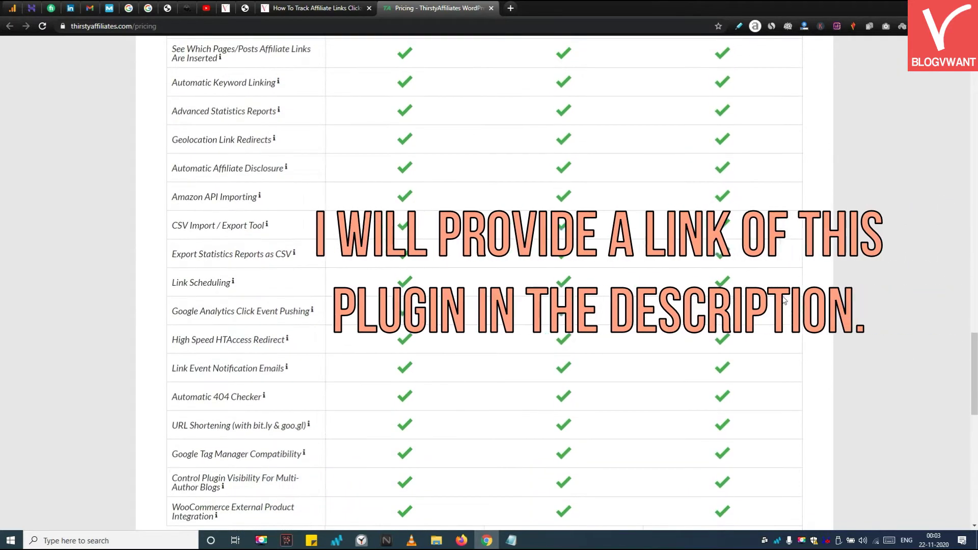
pyautogui.scroll(-1, 784, 300)
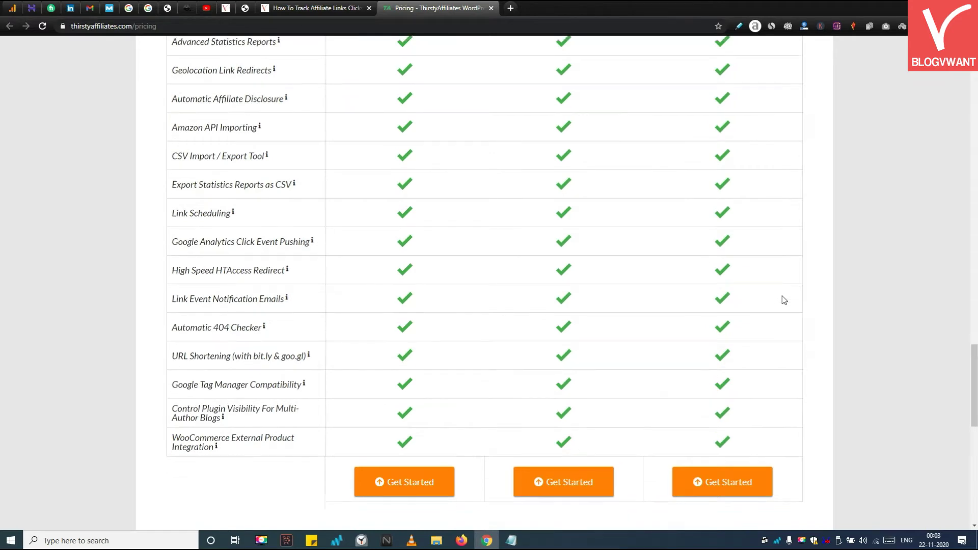
pyautogui.scroll(-1, 784, 300)
pyautogui.scroll(-3, 783, 300)
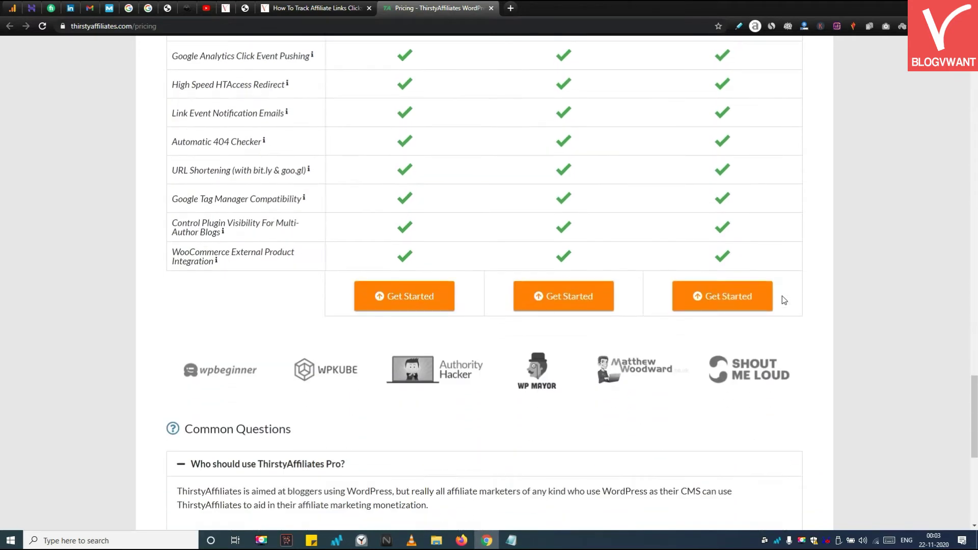
pyautogui.scroll(15, 934, 179)
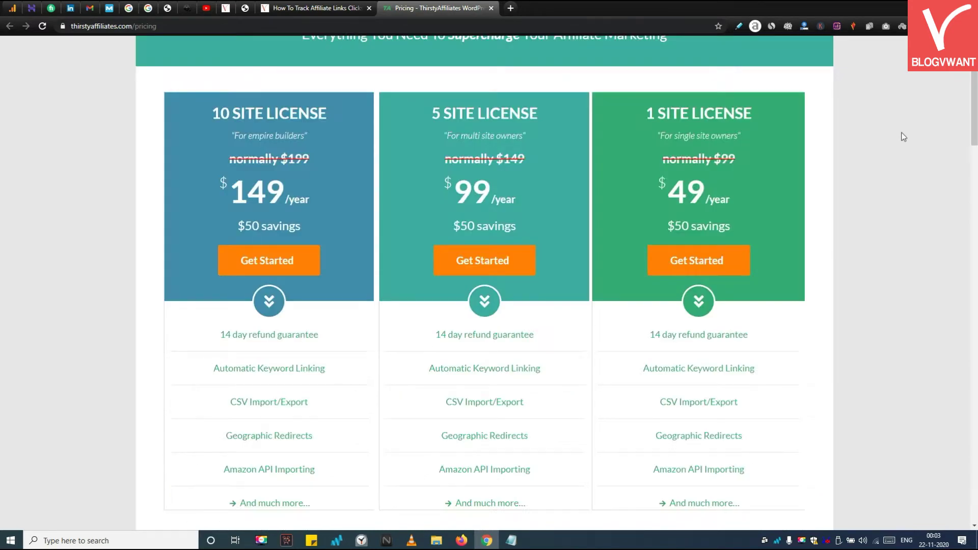
pyautogui.scroll(3, 903, 136)
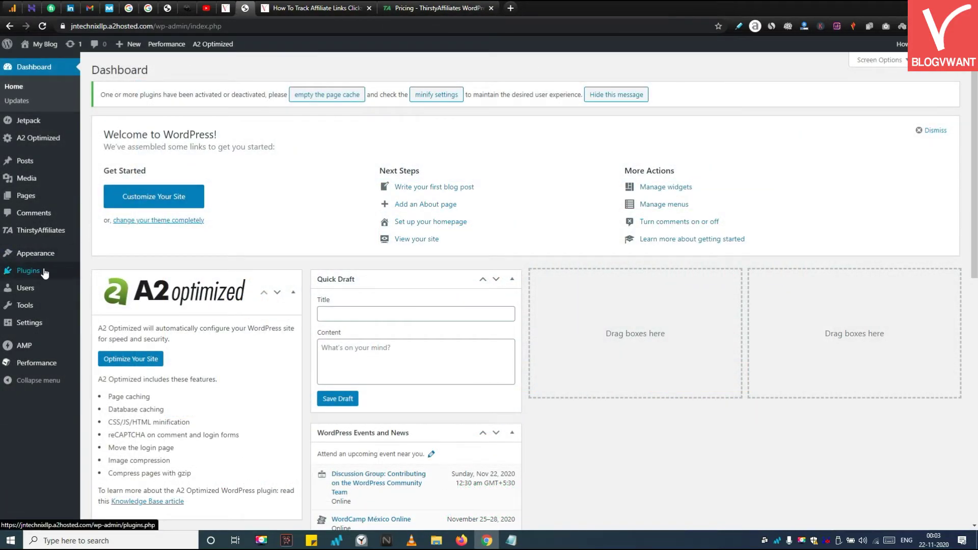
# Step: Go to Plugins > Add New and reveal the Upload Plugin zip file panel
pyautogui.moveTo(45, 274)
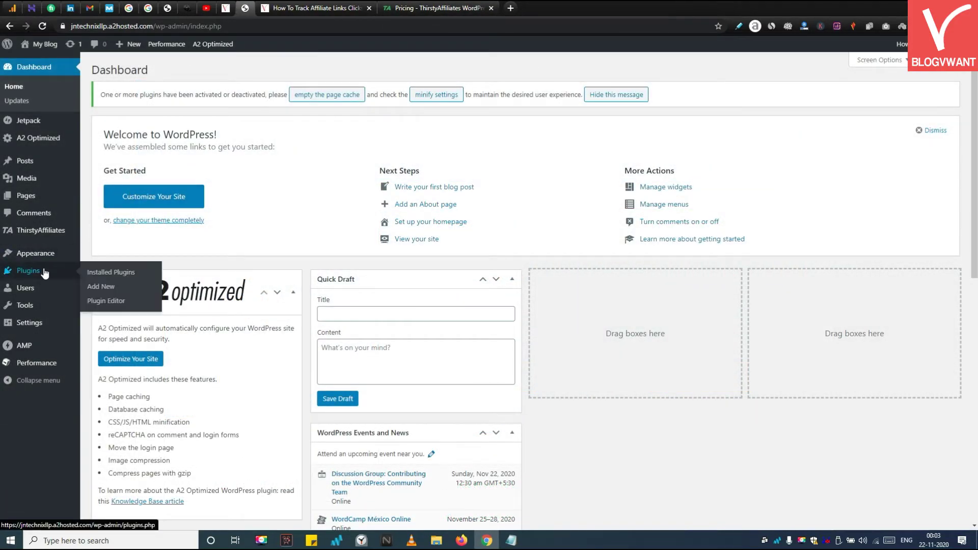
pyautogui.click(102, 287)
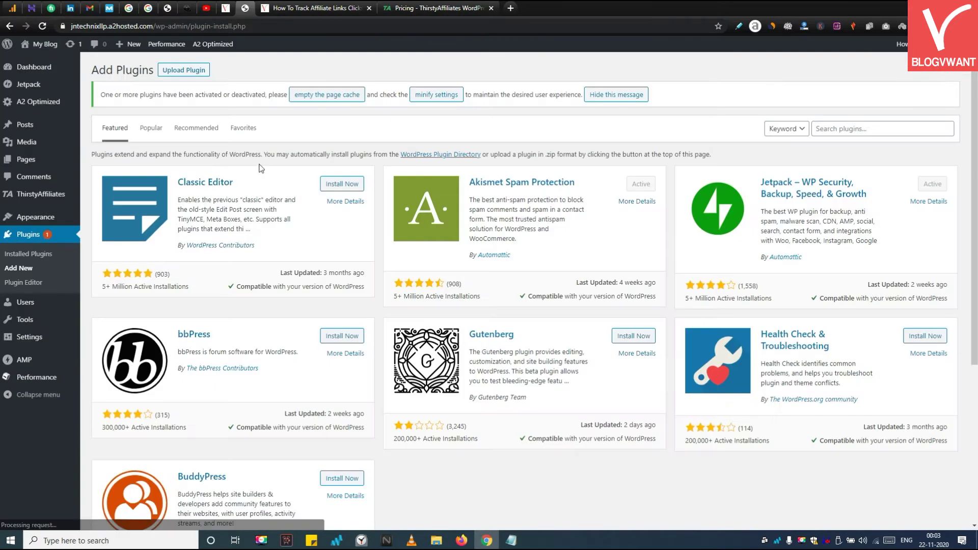
pyautogui.click(184, 71)
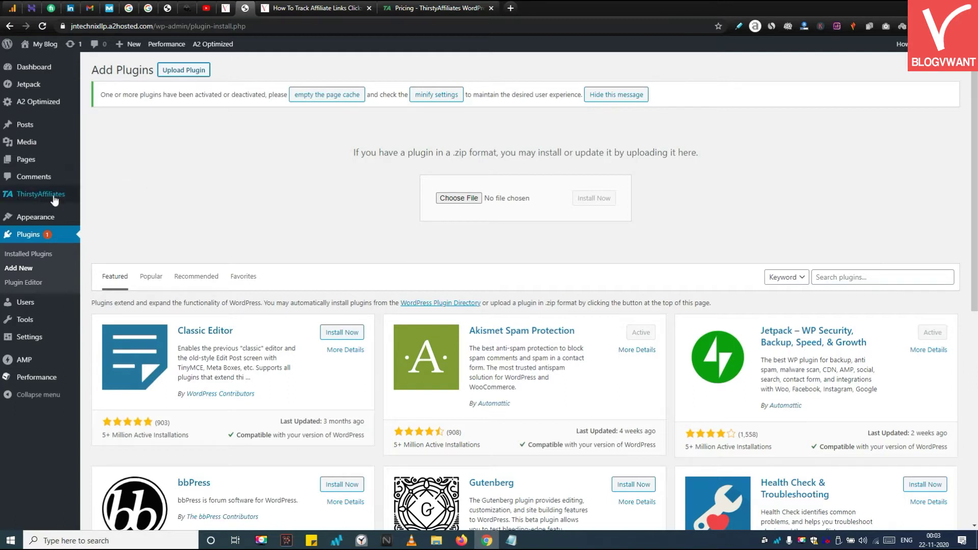
pyautogui.moveTo(55, 200)
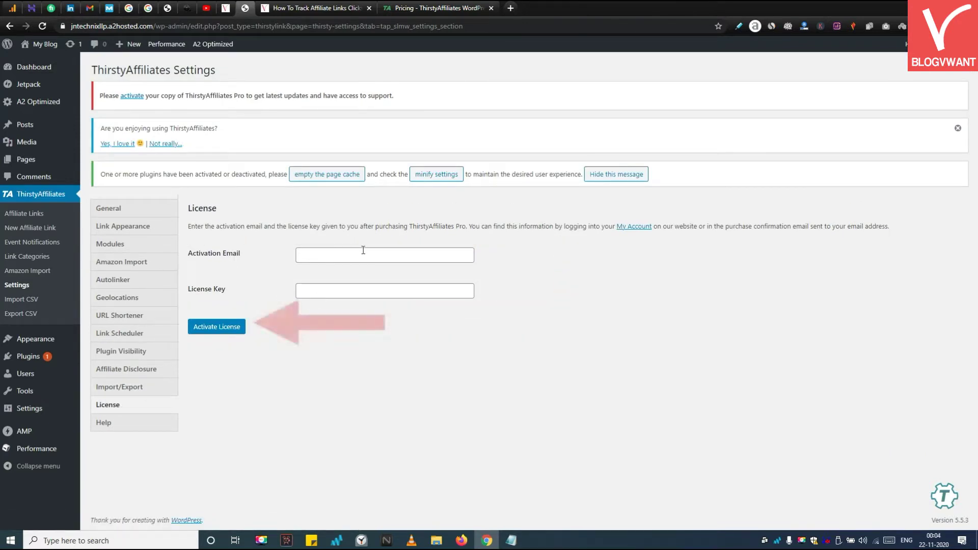
# Step: Focus the empty License Key field on the ThirstyAffiliates License tab, then go to Modules settings
pyautogui.click(227, 330)
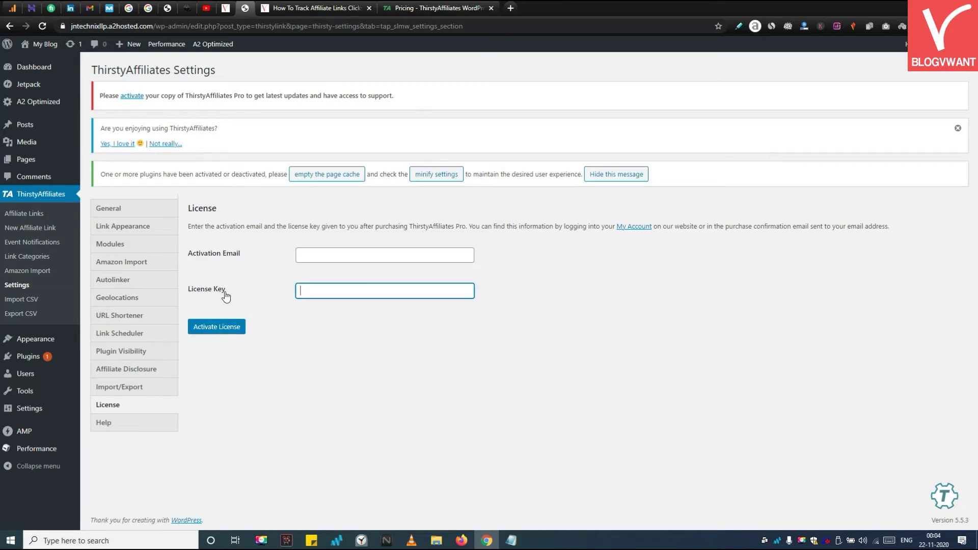
pyautogui.click(131, 247)
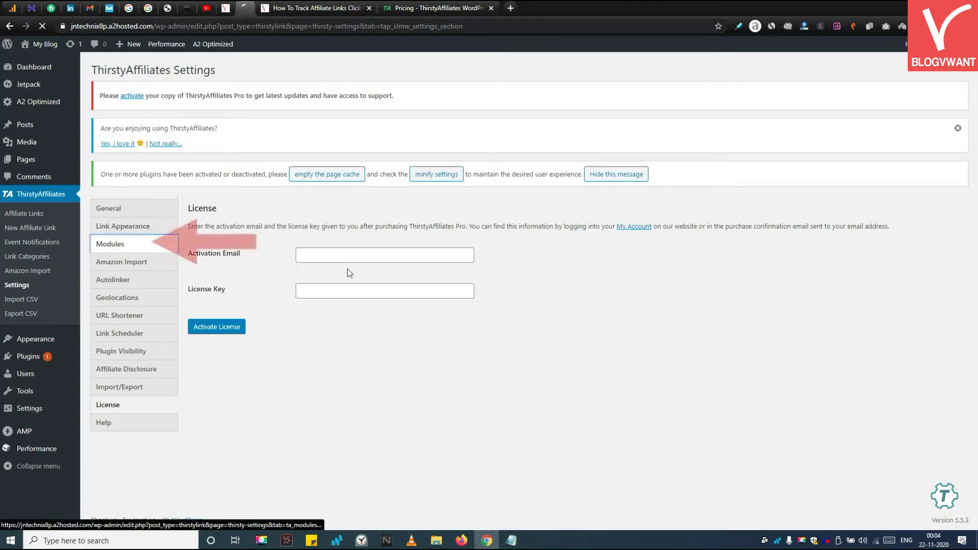
# Step: Tick Google Click Tracking in the ThirstyAffiliates Modules list and save the changes
pyautogui.scroll(-3, 362, 272)
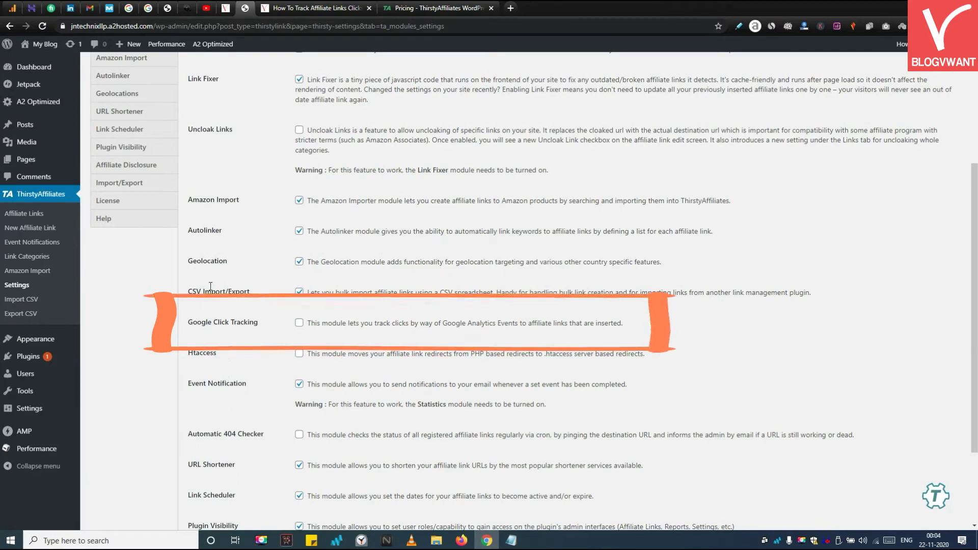
pyautogui.tripleClick(206, 322)
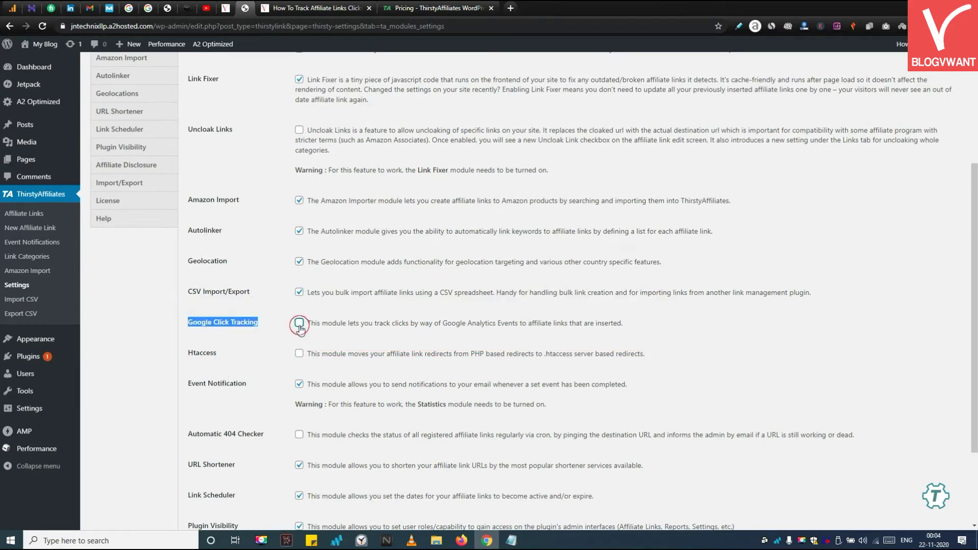
pyautogui.scroll(-2, 300, 332)
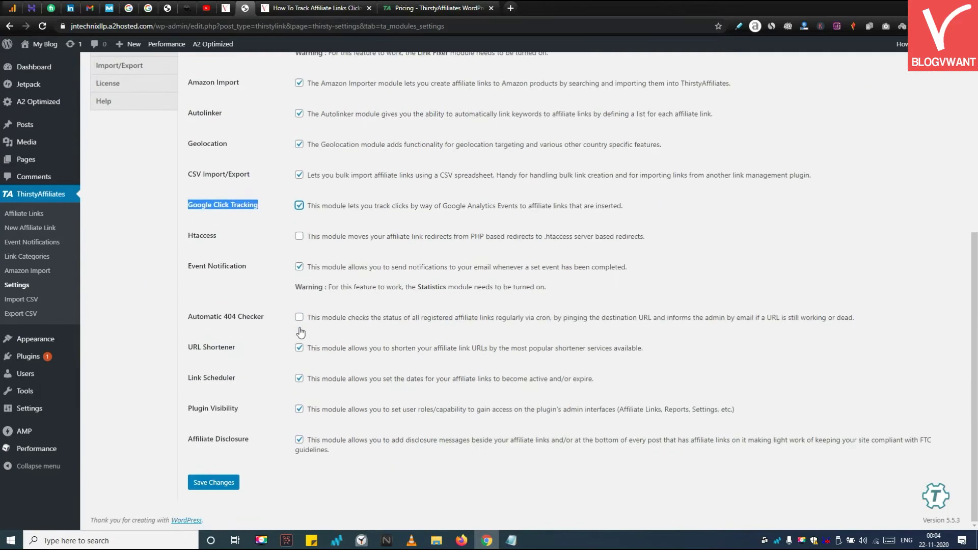
pyautogui.click(229, 484)
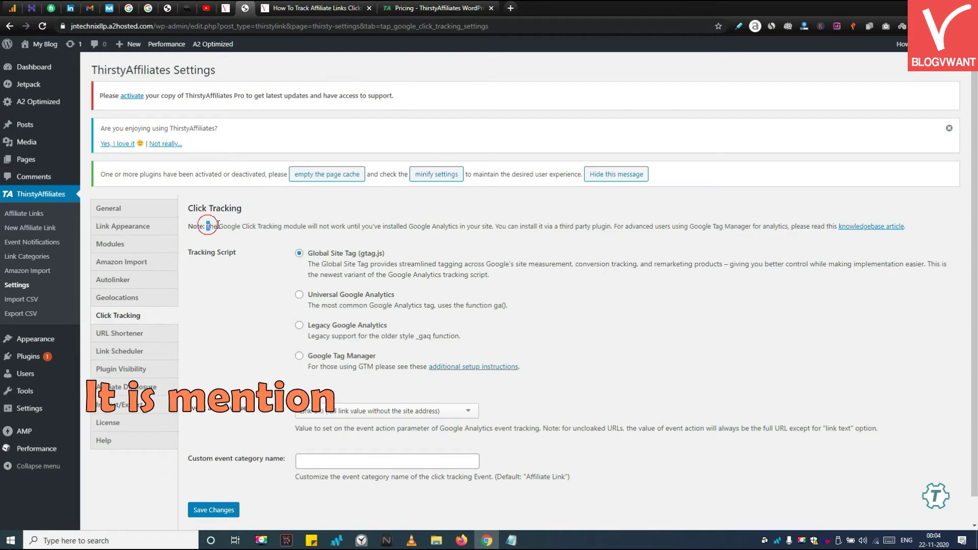
# Step: Save click tracking with the Global Site Tag (gtag.js) script, then open a new affiliate link form
pyautogui.moveTo(206, 226); pyautogui.dragTo(906, 226)
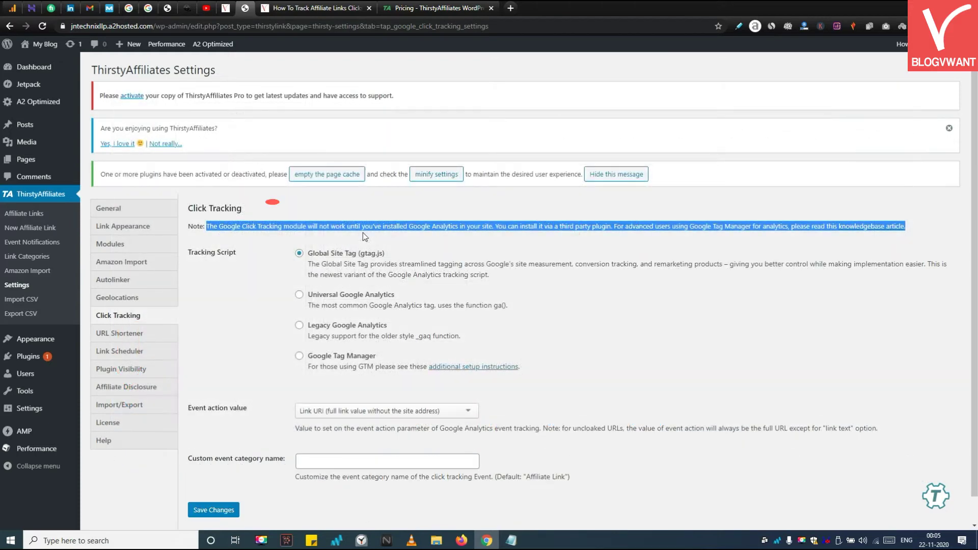
pyautogui.click(313, 261)
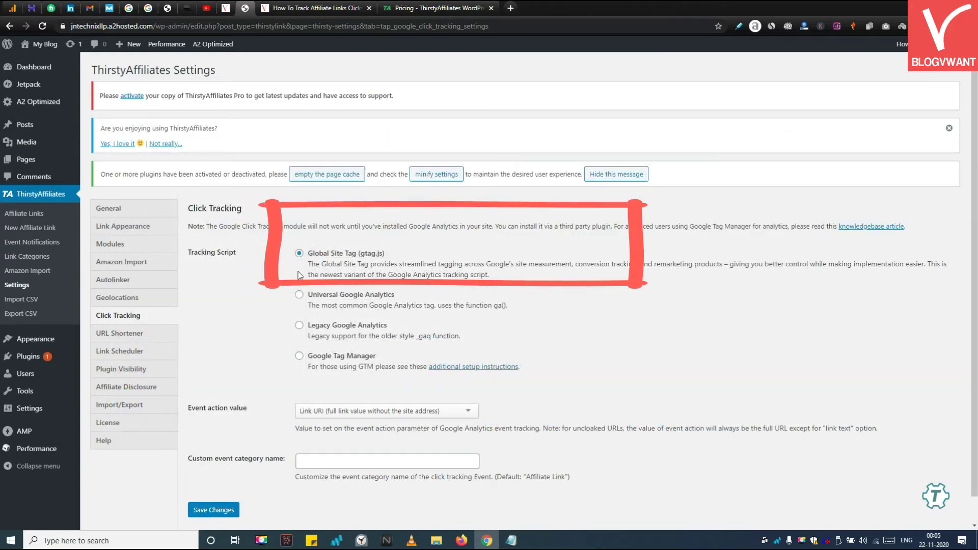
pyautogui.click(315, 299)
pyautogui.click(327, 262)
pyautogui.scroll(-1, 285, 356)
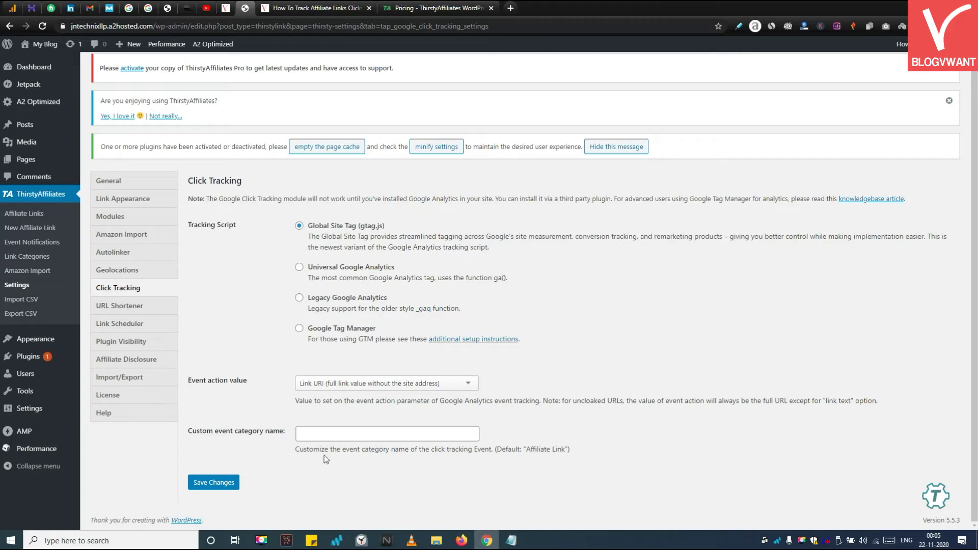
pyautogui.click(229, 483)
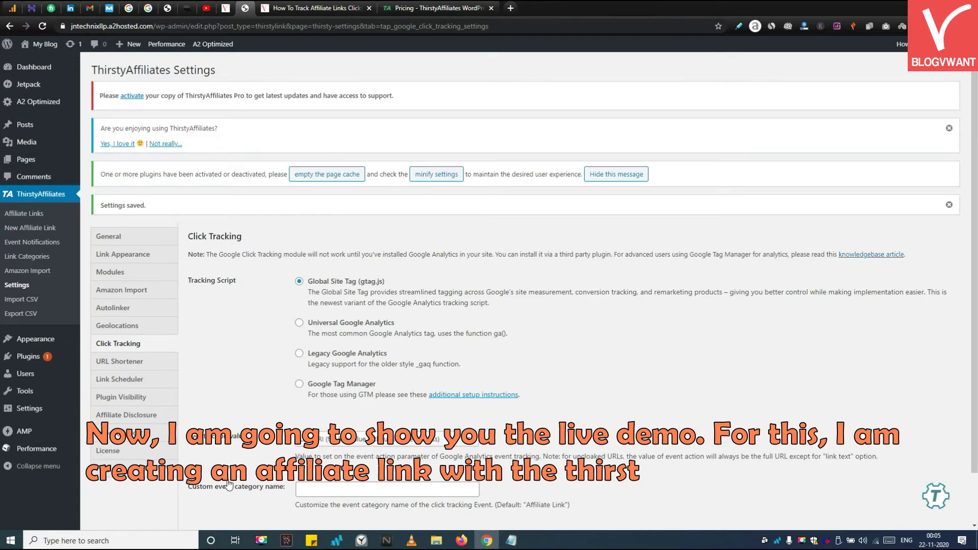
pyautogui.click(57, 229)
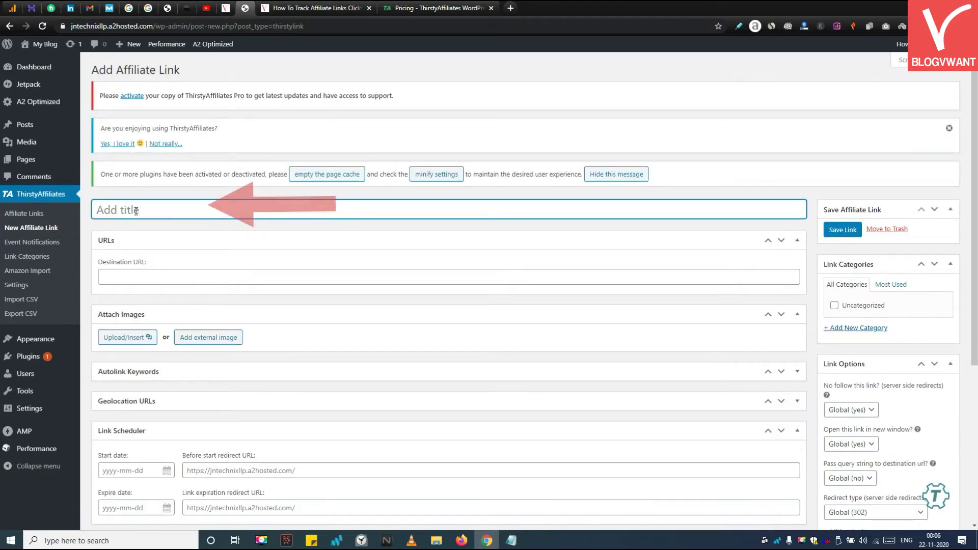
pyautogui.write('jacket')
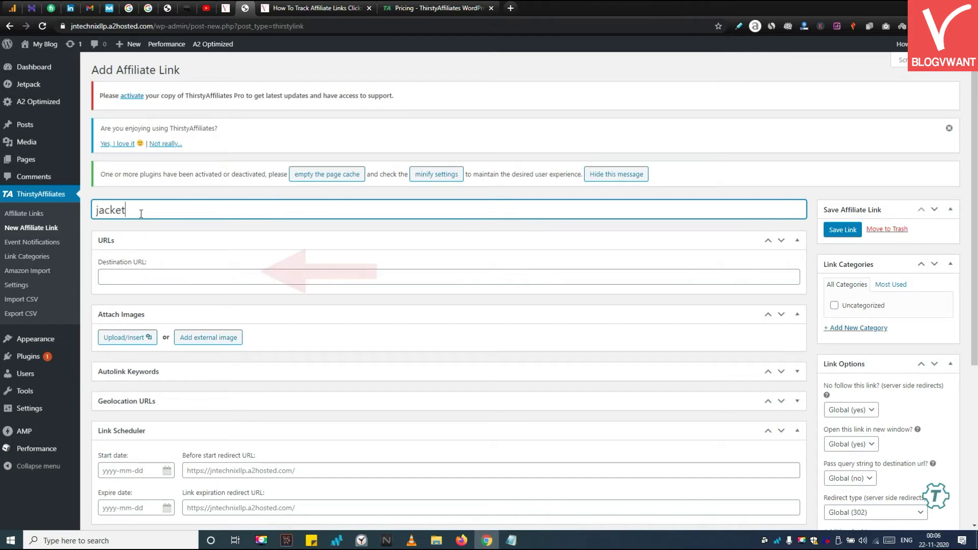
pyautogui.click(128, 275)
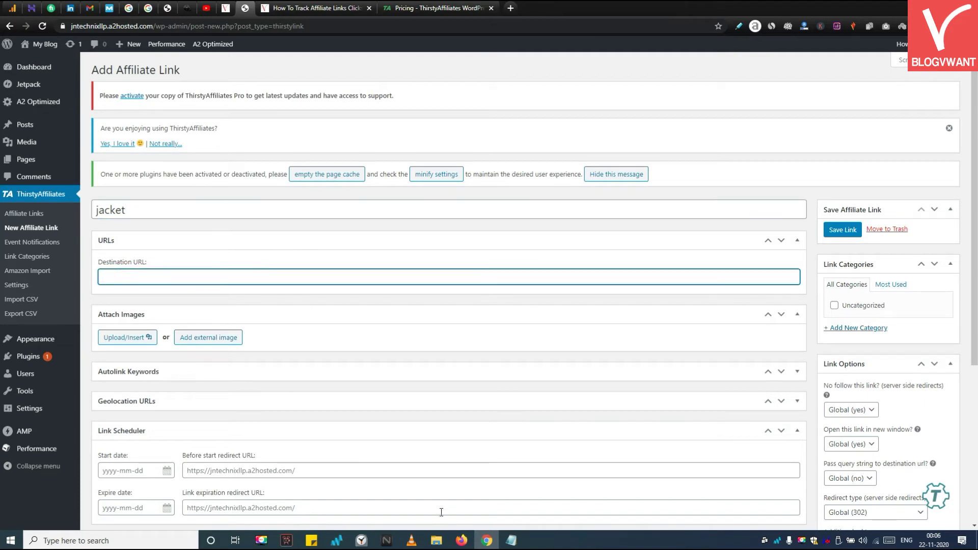
pyautogui.click(462, 543)
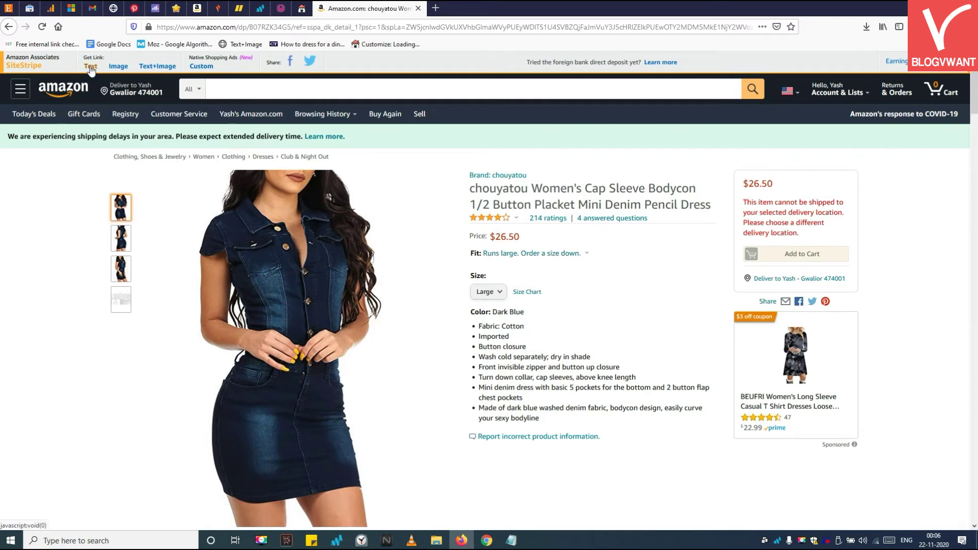
pyautogui.click(90, 70)
pyautogui.click(64, 170)
pyautogui.click(48, 285)
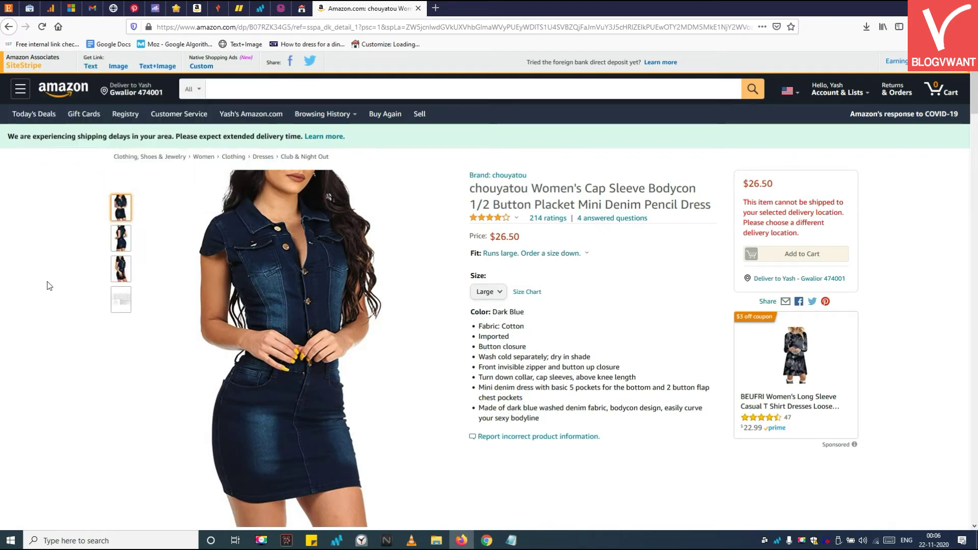
pyautogui.hotkey('alt', 'Tab')
pyautogui.rightClick(237, 276)
pyautogui.click(250, 350)
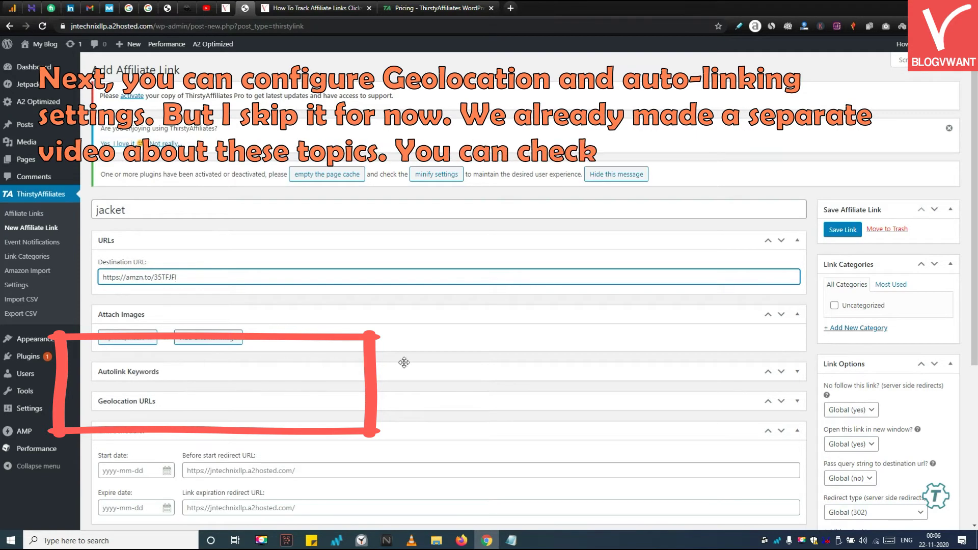
# Step: Save the jacket link to get its /go/jacket/ cloaked URL, then start a new post
pyautogui.press('Return')
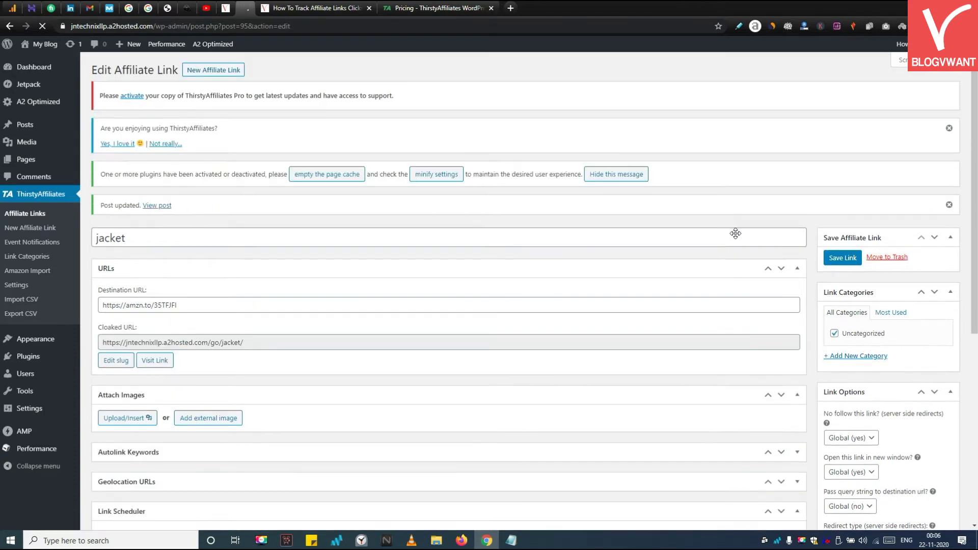
pyautogui.click(147, 347)
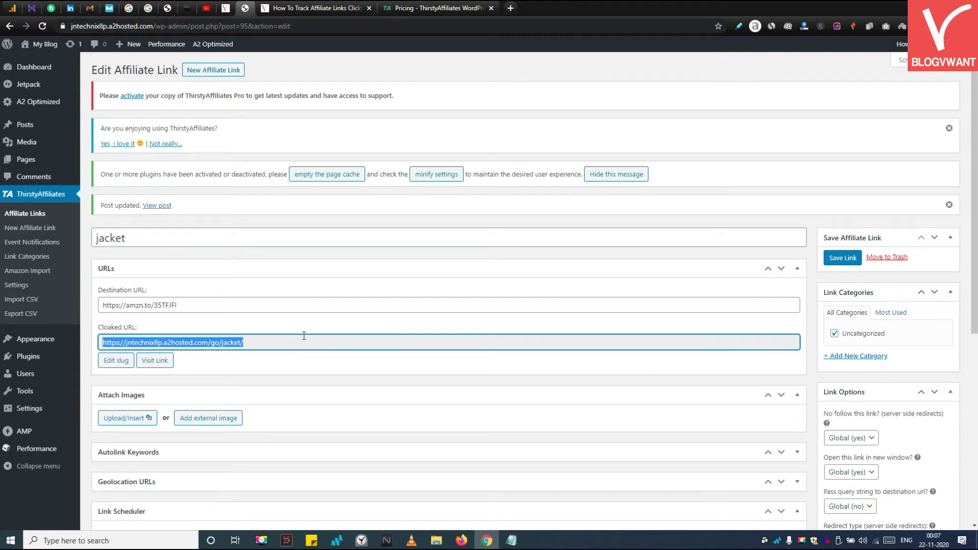
pyautogui.moveTo(33, 123)
pyautogui.click(110, 144)
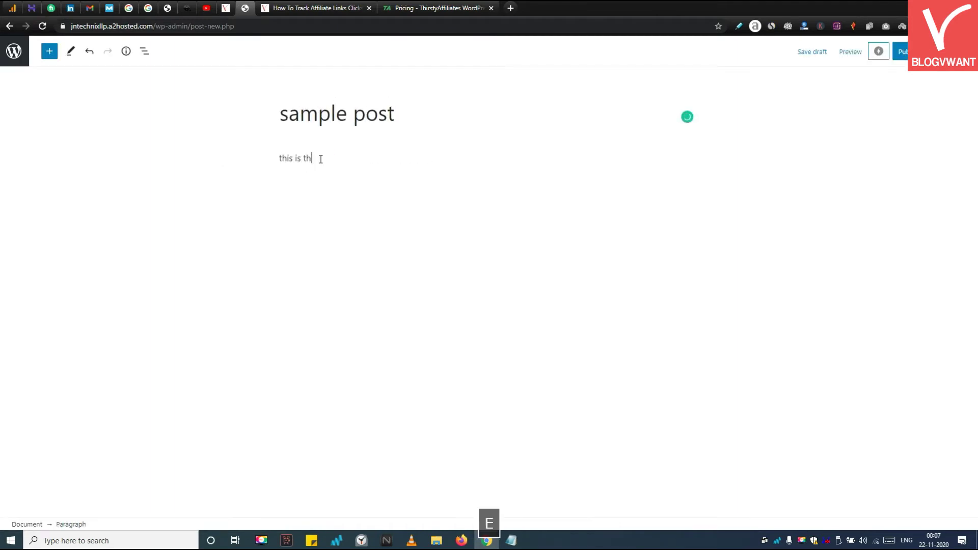
# Step: Write 'this is the tracking affiliate link tutorial', link 'affiliate link tutorial' to jacket, and publish
pyautogui.write('e tracking affiliate link tutorial')
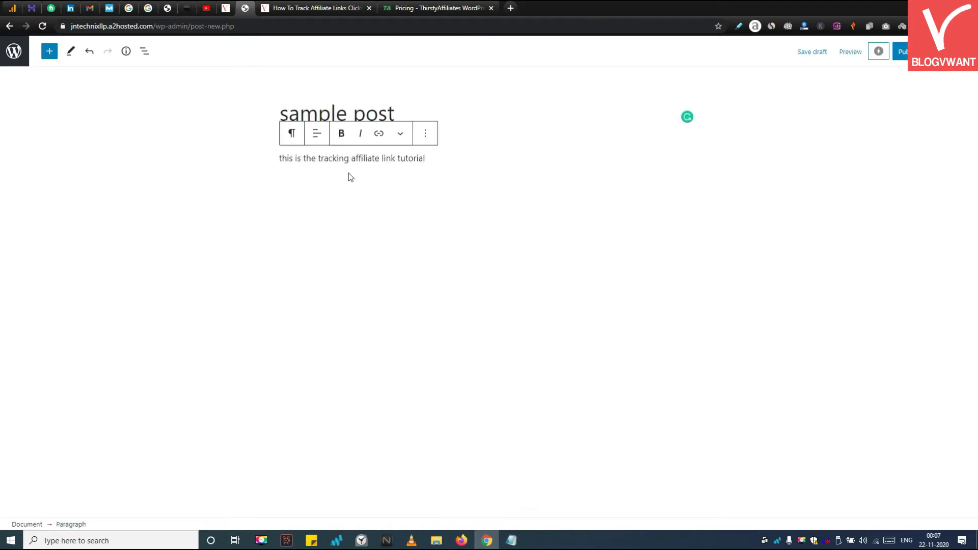
pyautogui.moveTo(350, 158); pyautogui.dragTo(432, 159)
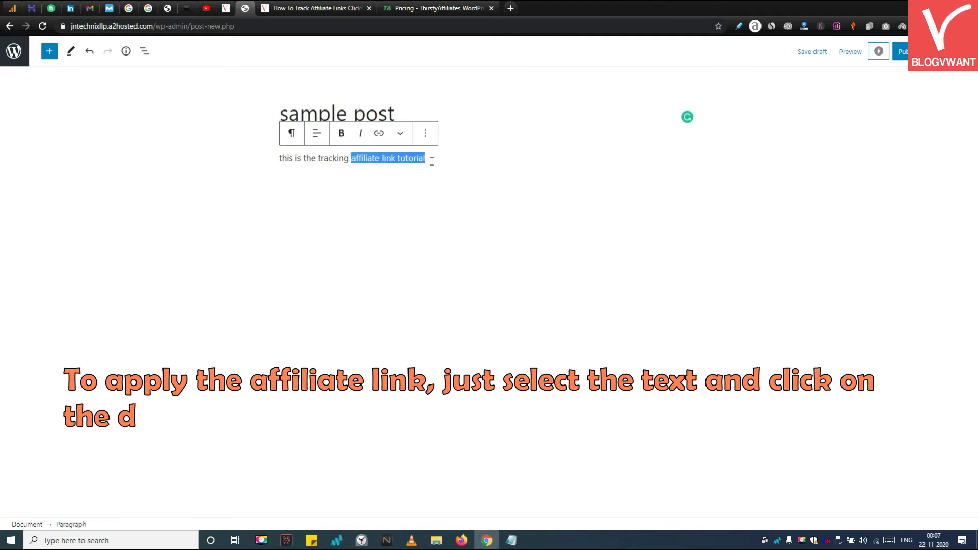
pyautogui.click(402, 134)
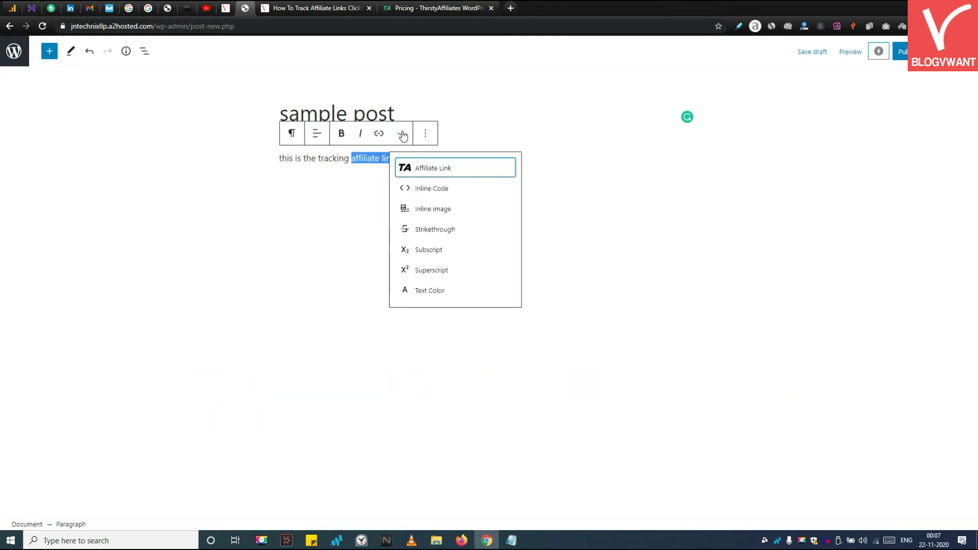
pyautogui.click(444, 173)
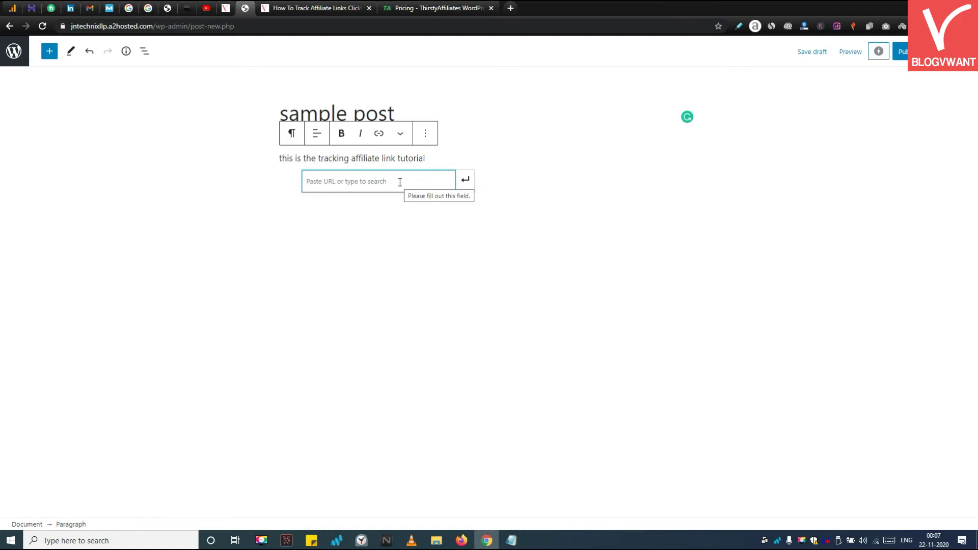
pyautogui.write('jack')
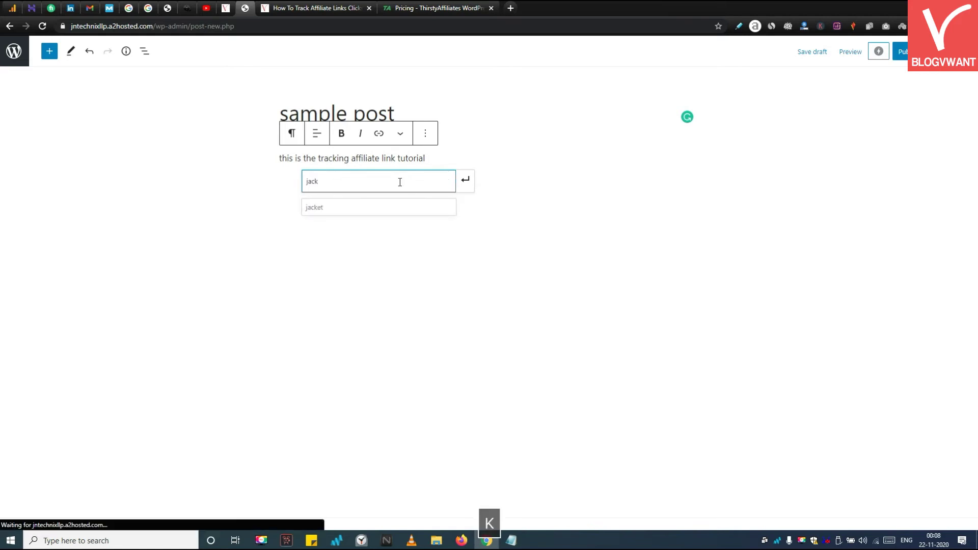
pyautogui.click(334, 213)
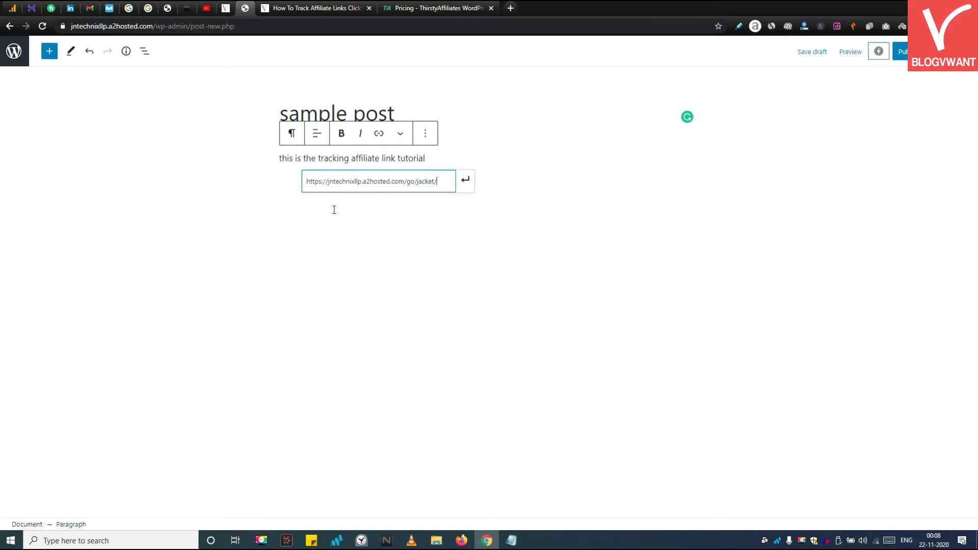
pyautogui.click(465, 181)
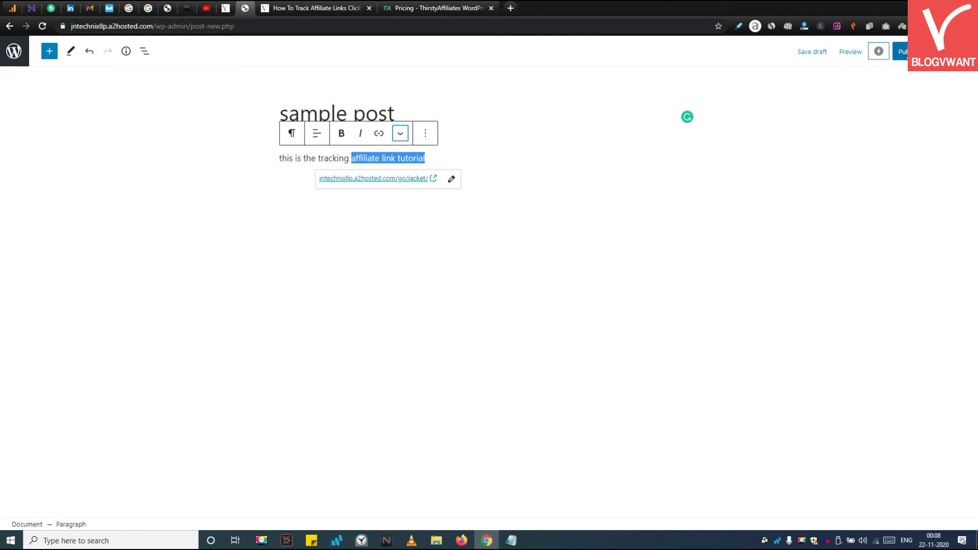
pyautogui.click(901, 52)
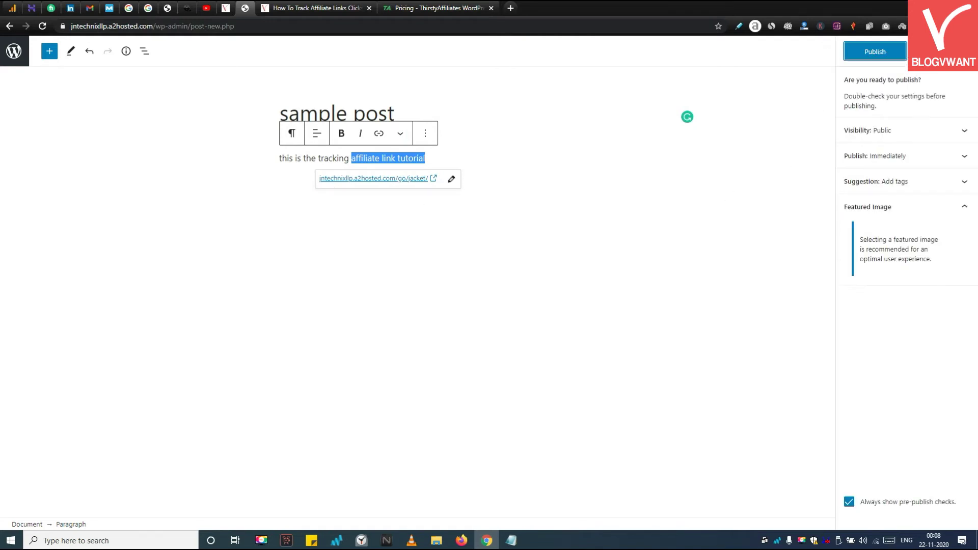
pyautogui.click(885, 53)
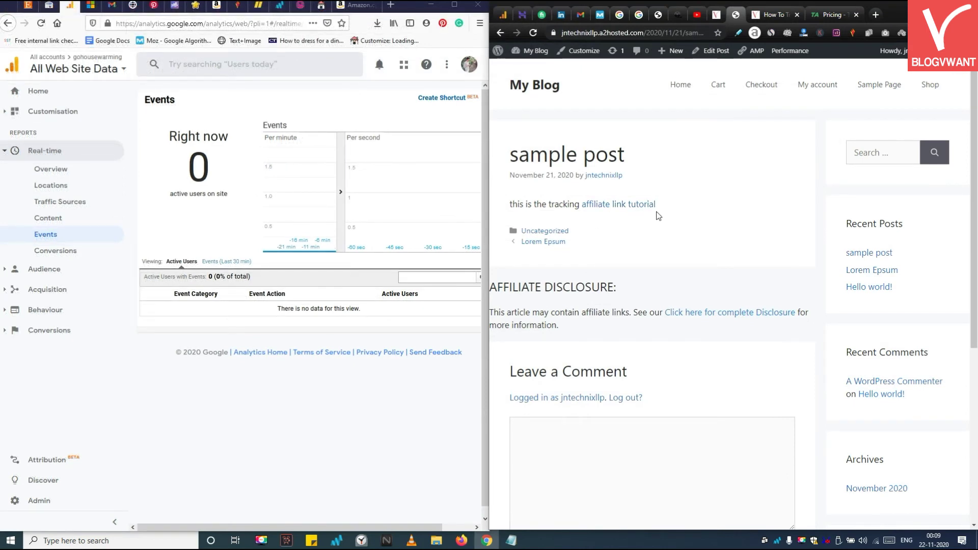
# Step: Refresh Analytics Real-time Events to show the /go/jacket/ Affiliate Link click, then maximize the report
pyautogui.click(273, 386)
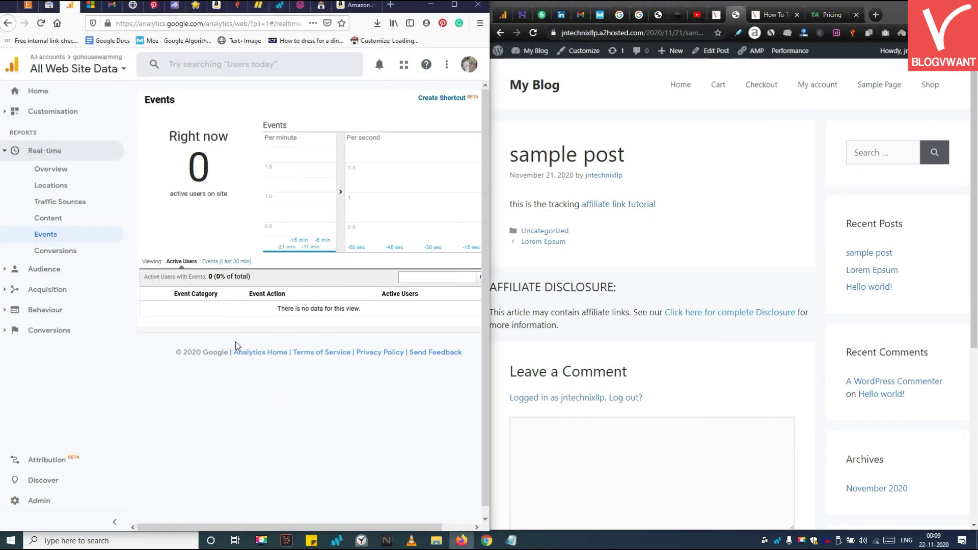
pyautogui.click(43, 24)
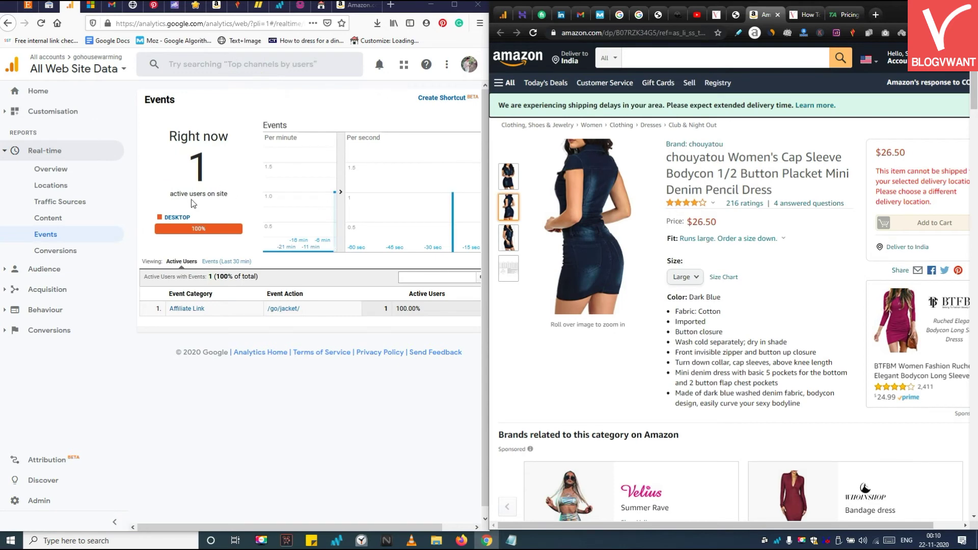
pyautogui.hscroll(2, 259, 305)
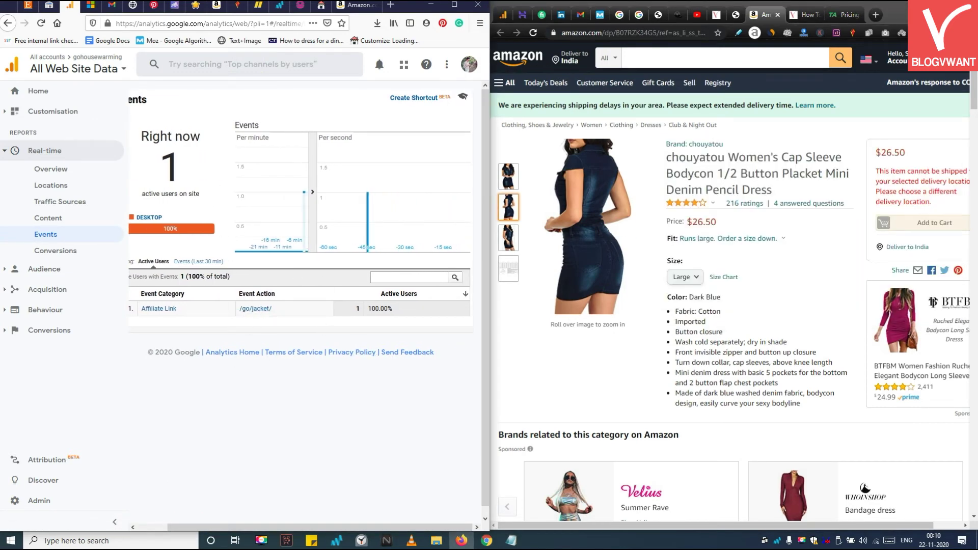
pyautogui.click(919, 7)
pyautogui.click(455, 6)
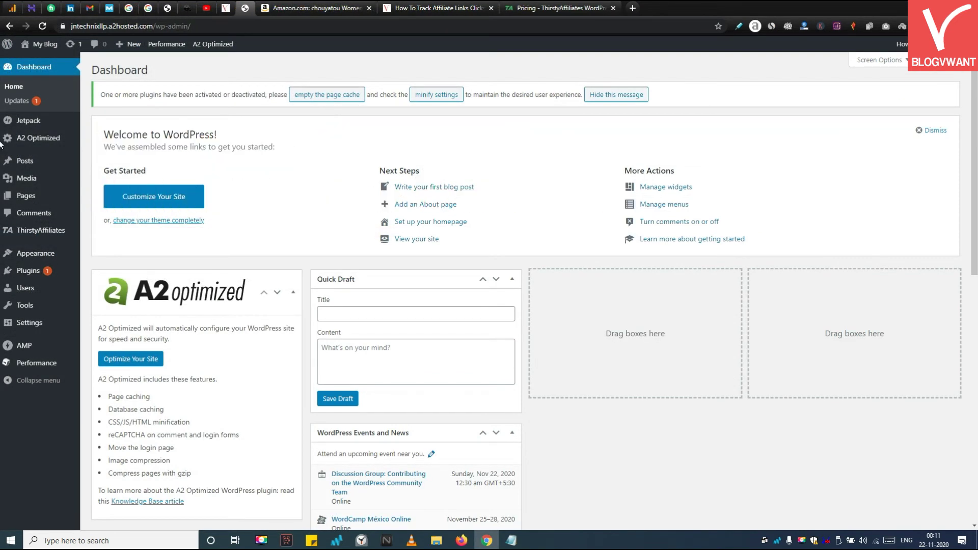
# Step: Save ThirstyAffiliates modules with Statistics enabled, then view the link click Reports
pyautogui.moveTo(84, 239)
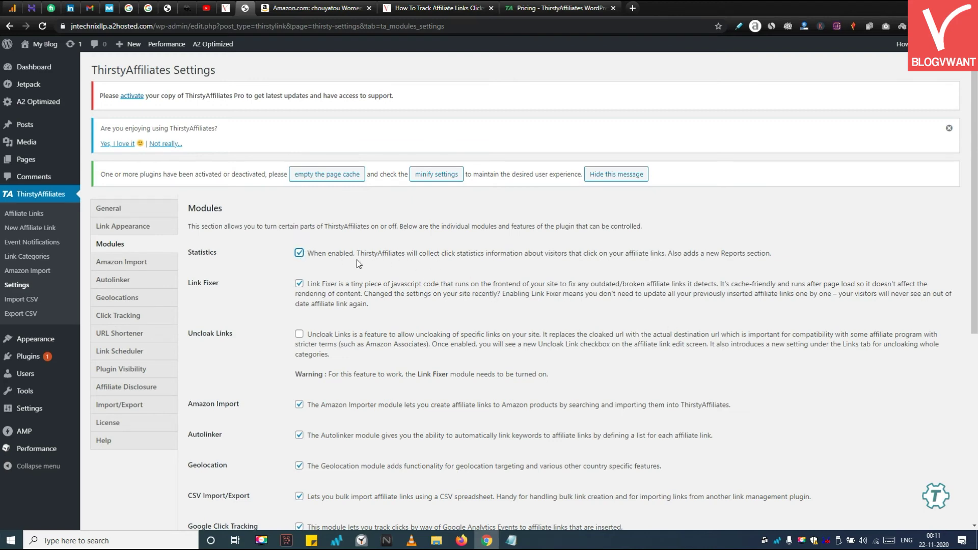
pyautogui.scroll(-6, 356, 258)
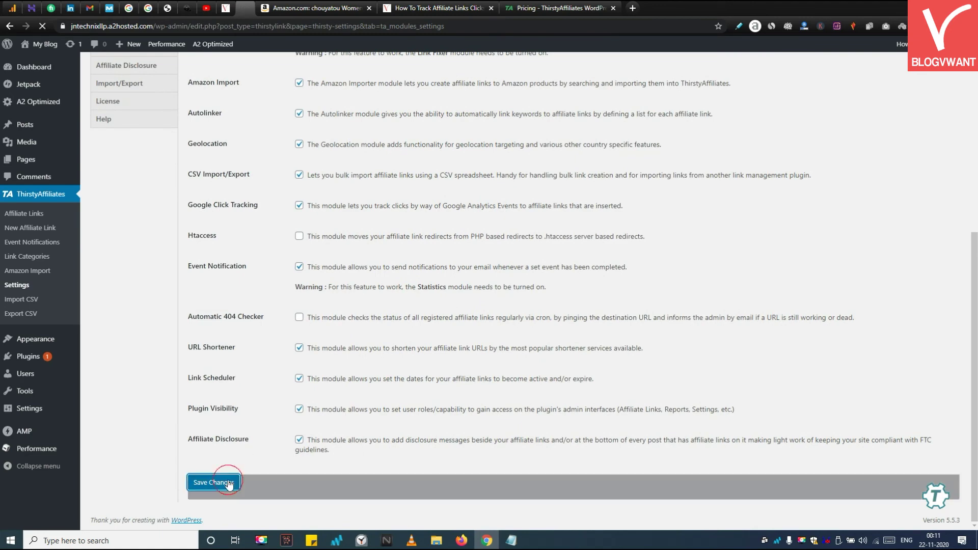
pyautogui.click(217, 482)
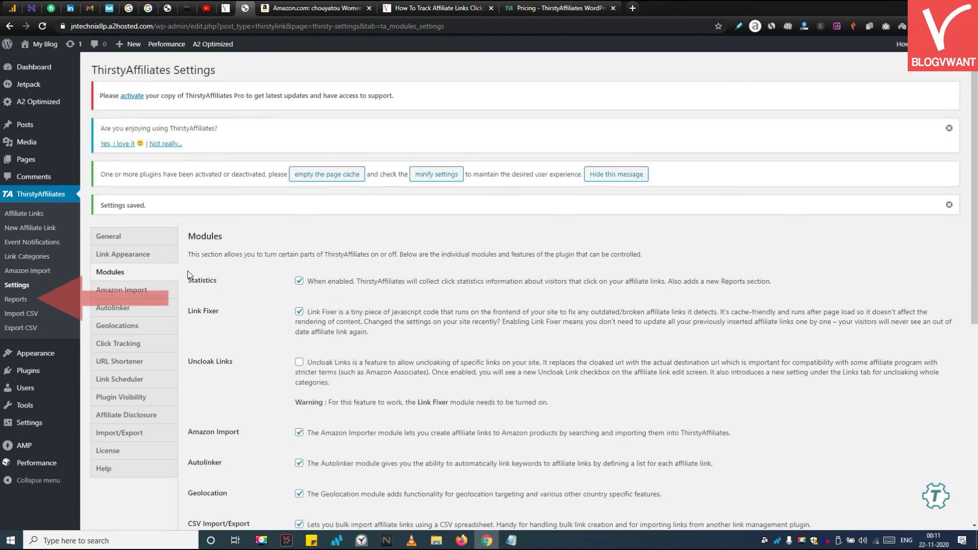
pyautogui.click(23, 301)
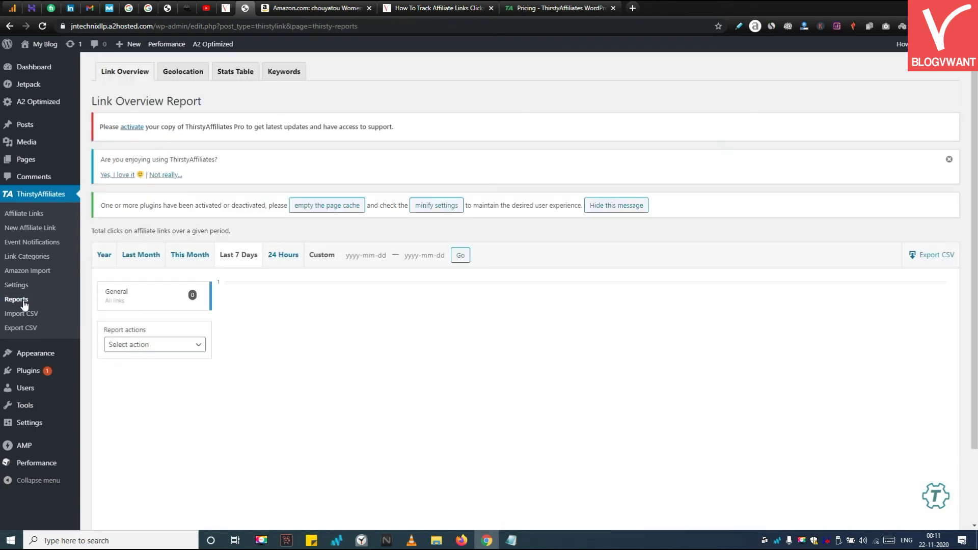